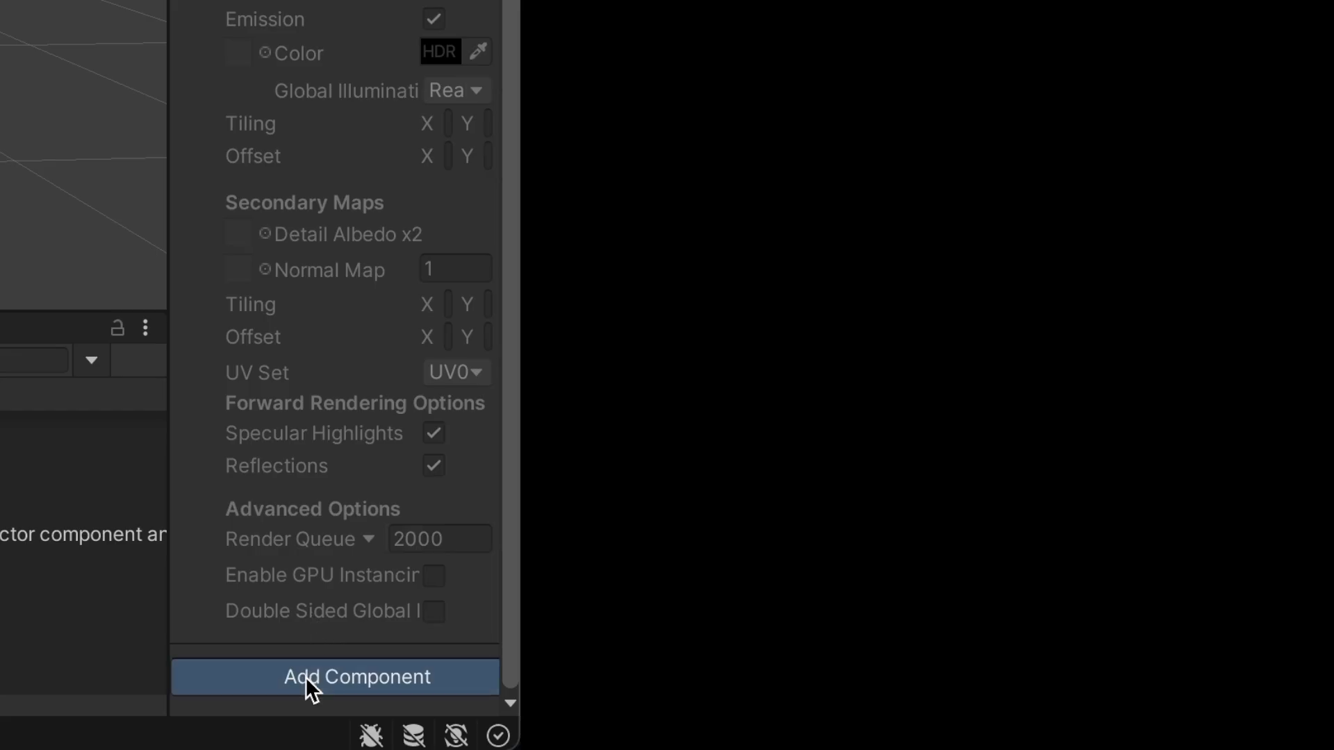
# Step: Add a Rigidbody to TBar with Use Gravity off and angular drag 0, and attach SetAngularVelocity
pyautogui.click(305, 677)
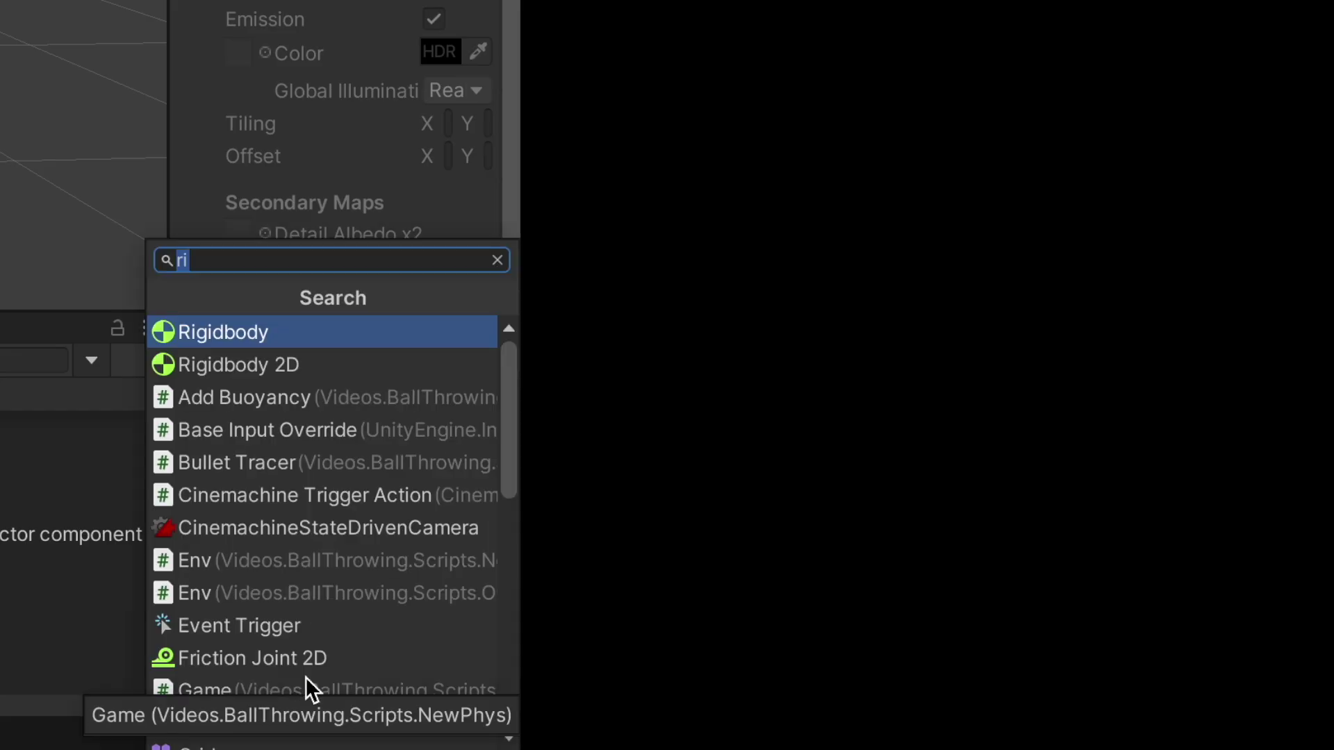
pyautogui.click(303, 326)
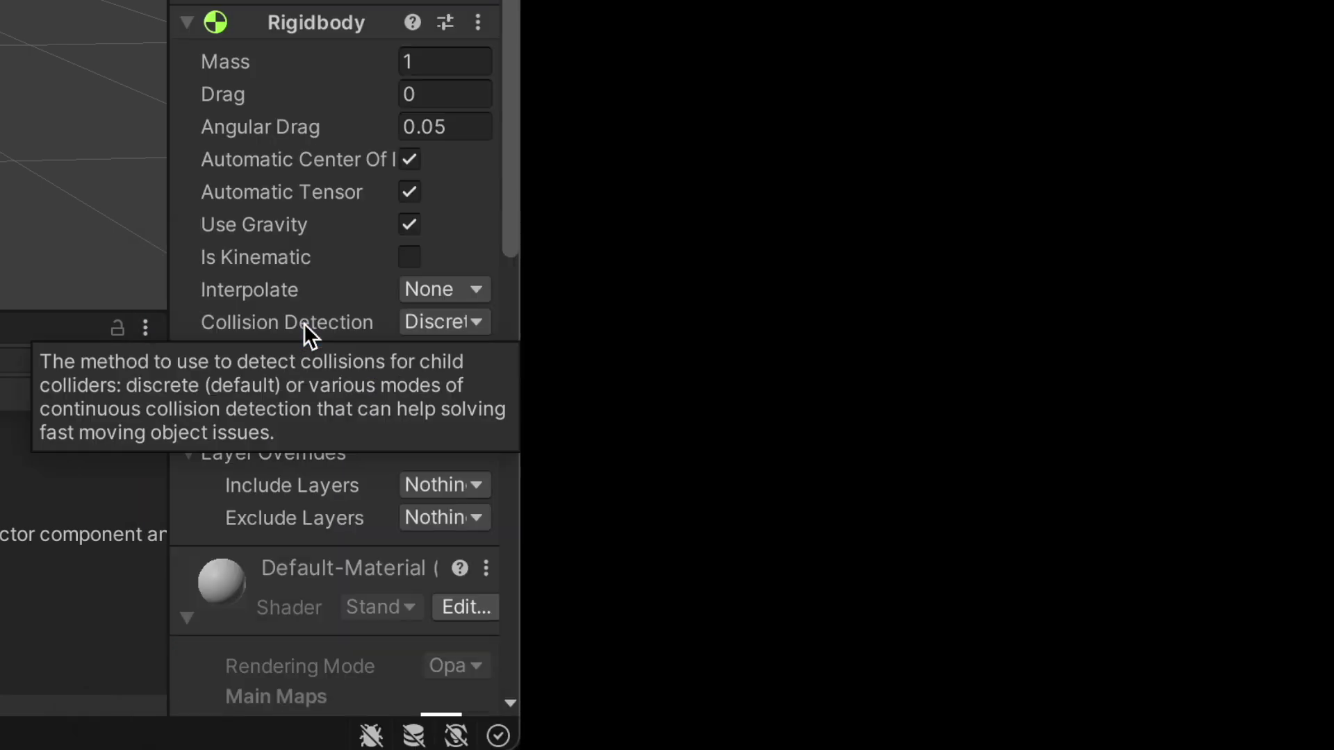
pyautogui.click(409, 224)
pyautogui.click(447, 127)
pyautogui.write('0')
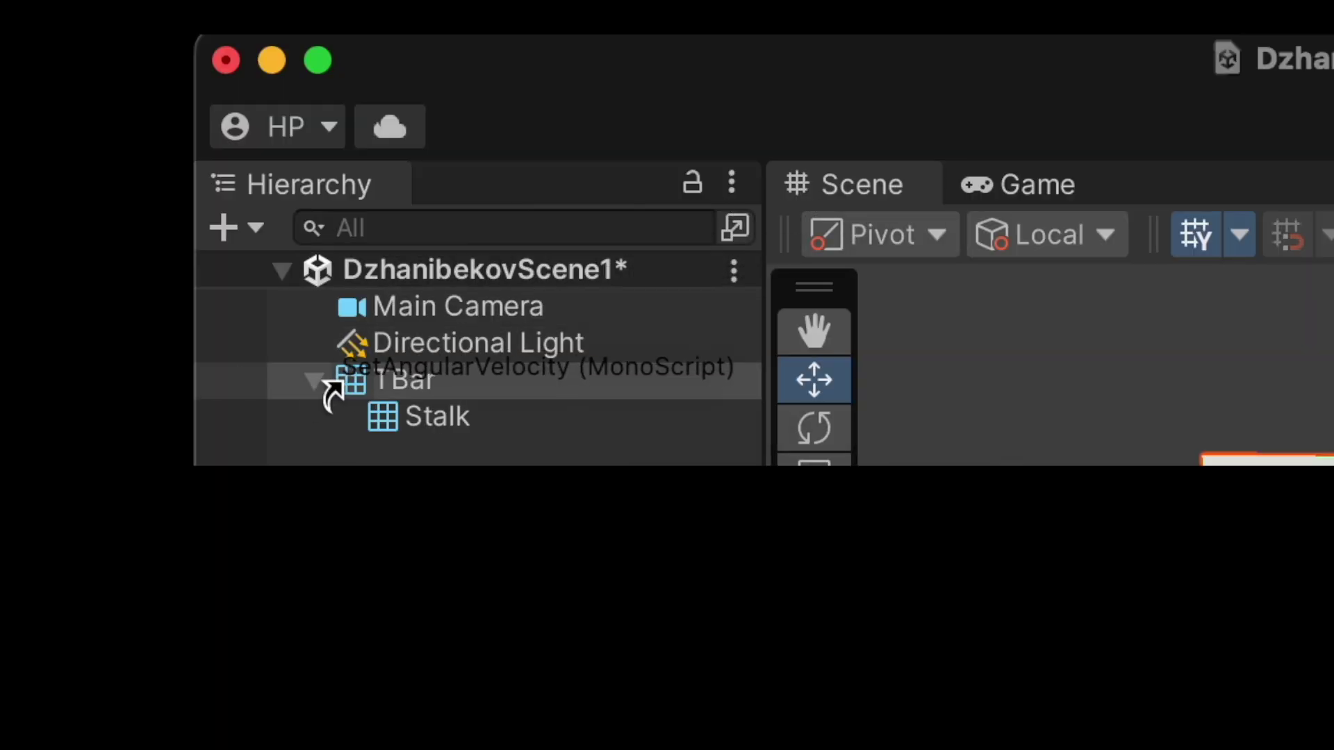
pyautogui.moveTo(327, 387); pyautogui.dragTo(333, 382)
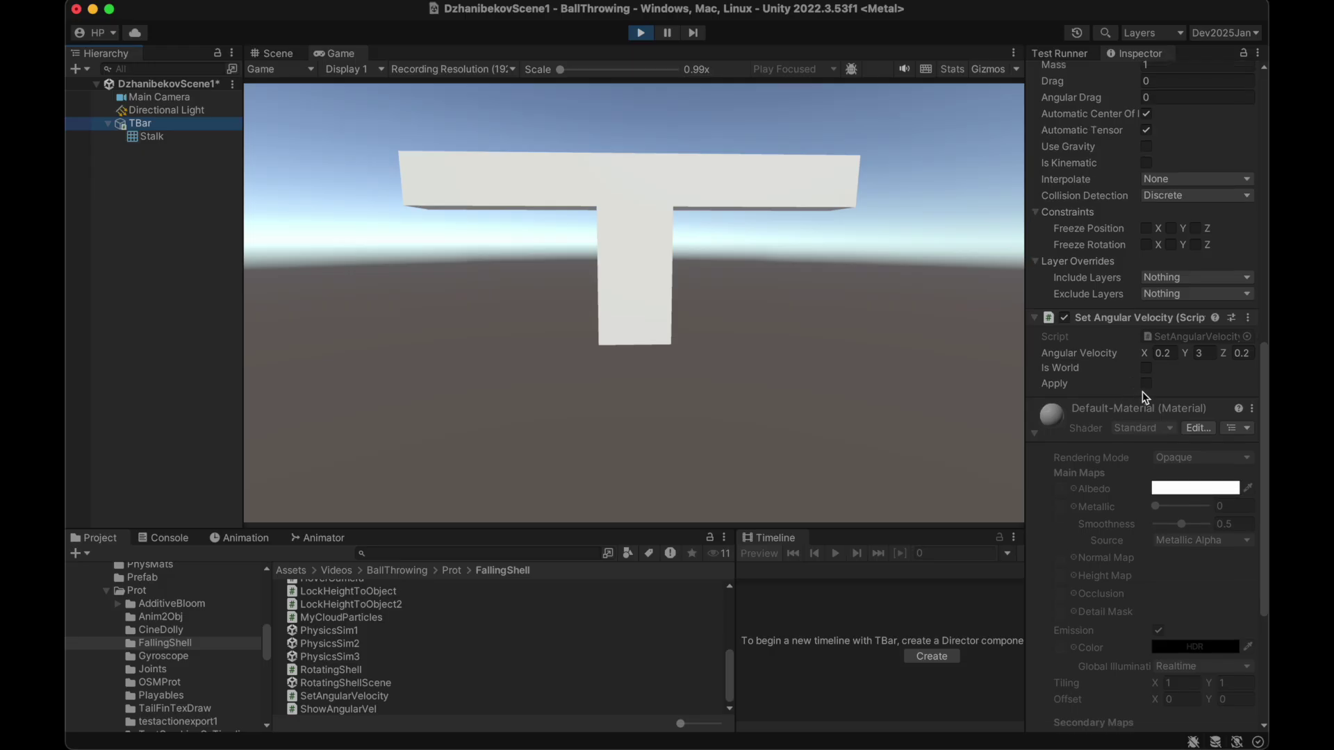
# Step: In Play mode, tick Apply on Set Angular Velocity to spin the T-bar at (0.2, 3, 0.2)
pyautogui.click(1146, 384)
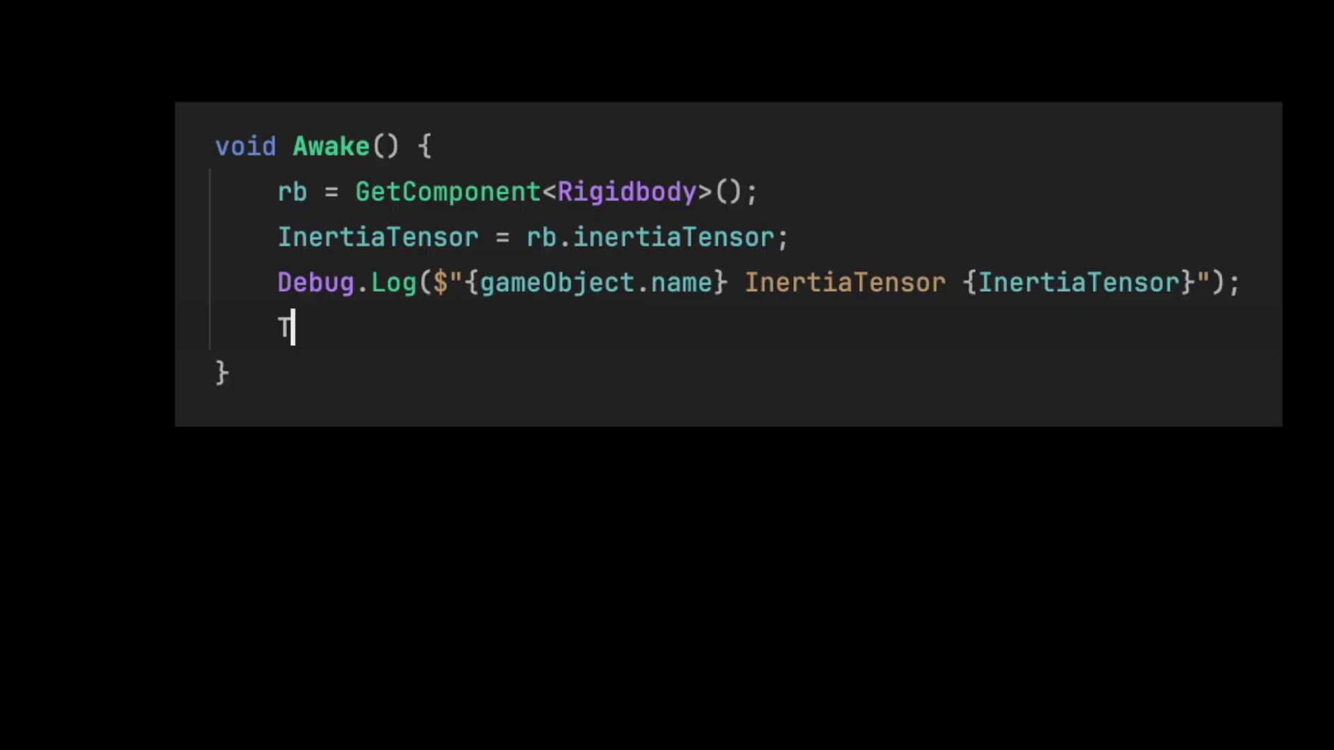
pyautogui.write('me.fixedDeltaTime =')
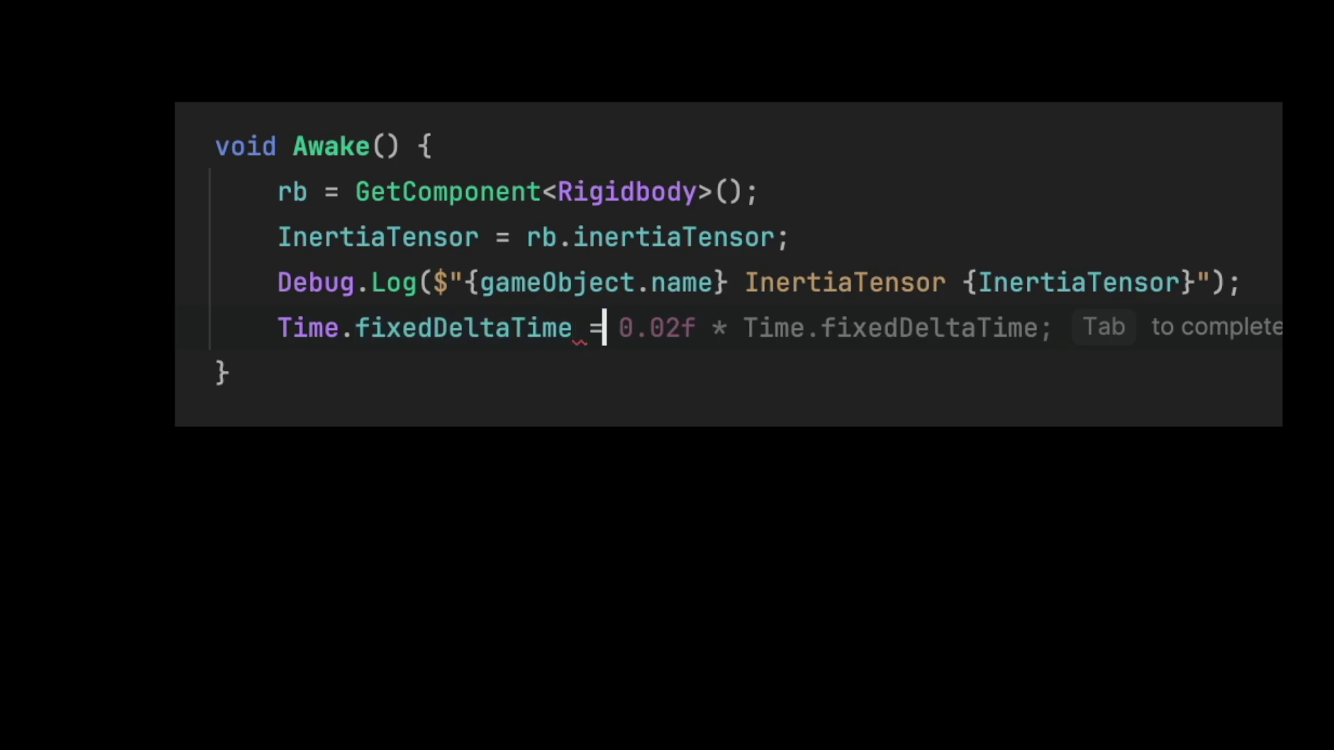
pyautogui.write(' 0.001')
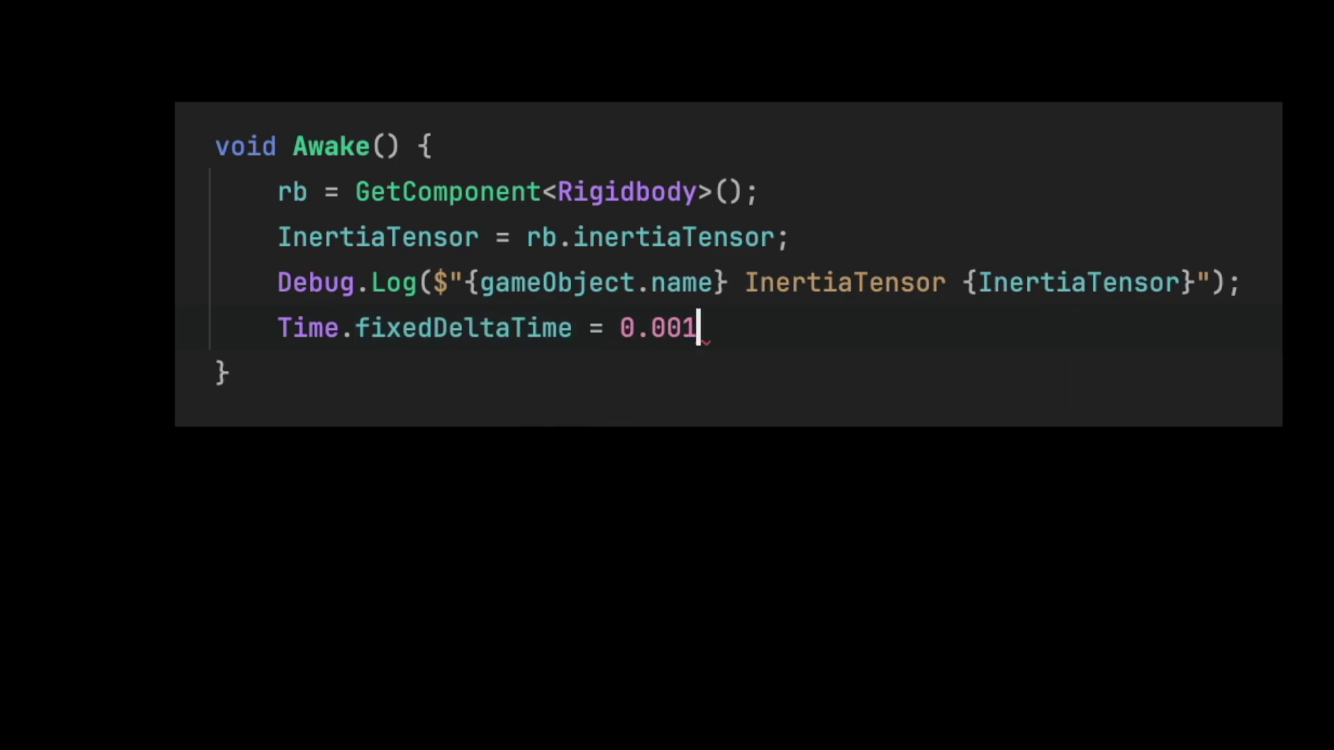